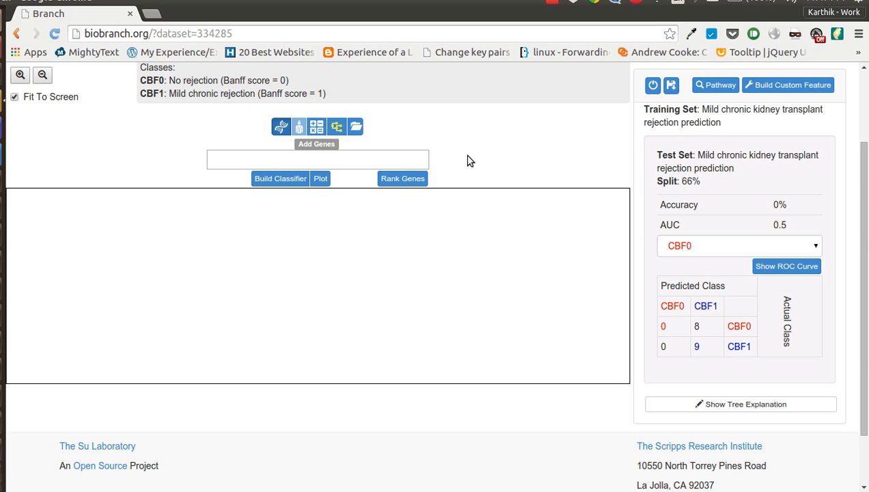
Step: Add the gene TPST2 as the root split of the tree
{"action": "left_click", "coordinate": [423, 157]}
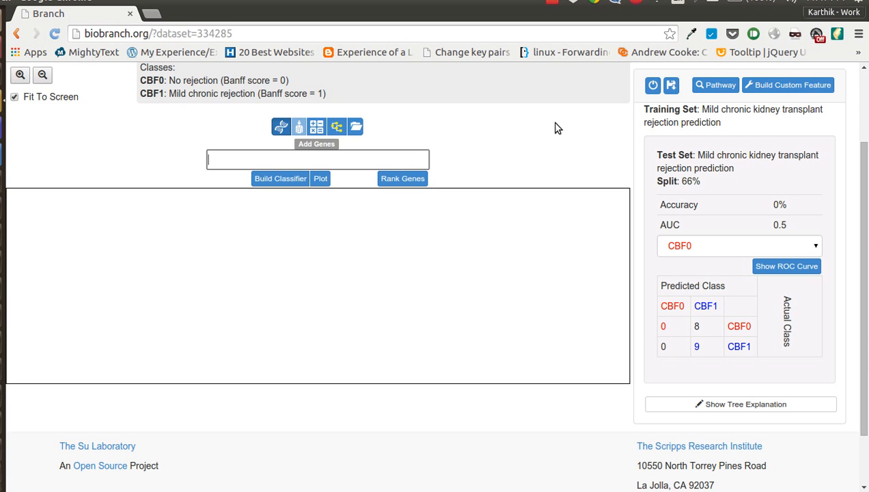
{"action": "type", "text": "Tpst2"}
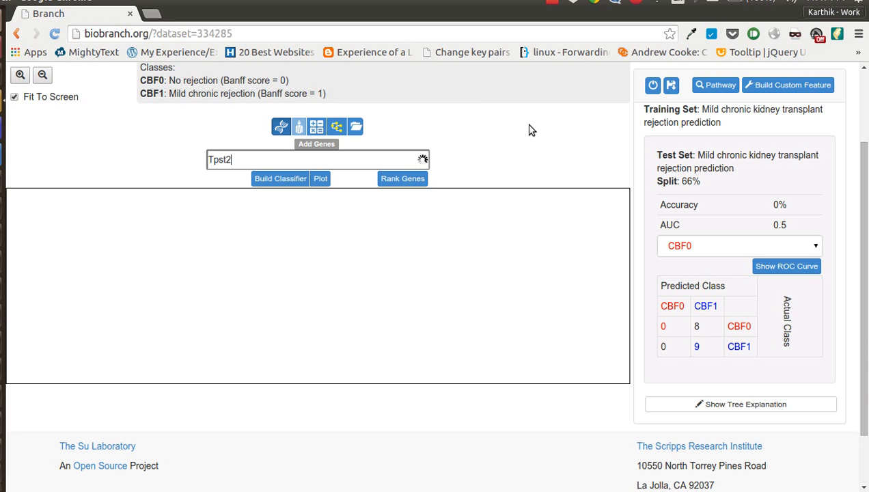
{"action": "scroll", "coordinate": [436, 228], "scroll_direction": "up", "scroll_amount": 1}
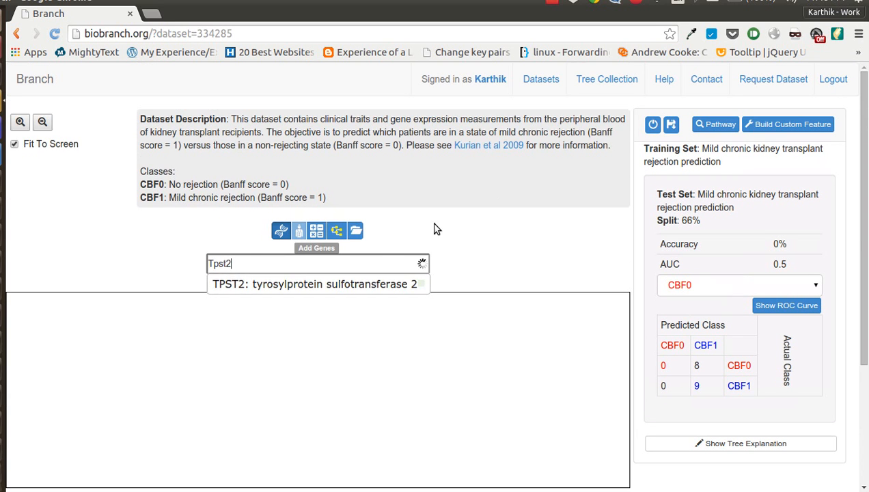
{"action": "left_click", "coordinate": [366, 283]}
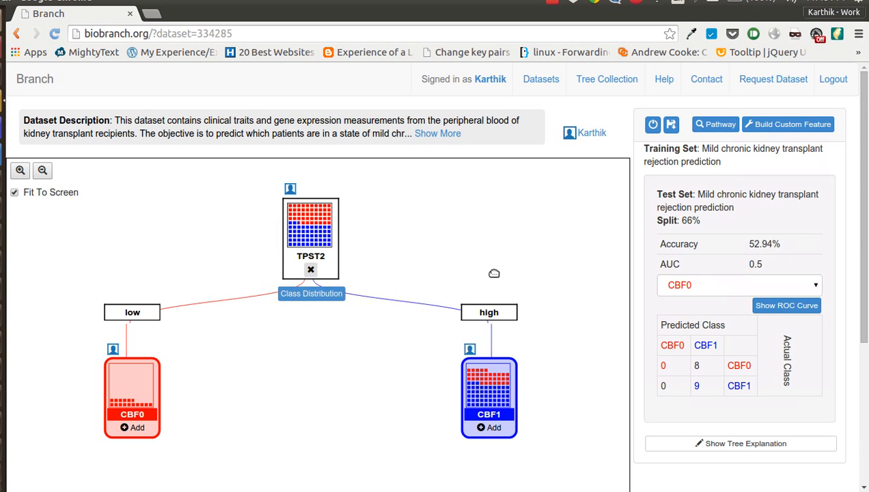
Step: Open the add panel under the high-branch CBF1 leaf and browse the saved classifiers
{"action": "scroll", "coordinate": [539, 383], "scroll_direction": "down", "scroll_amount": 3}
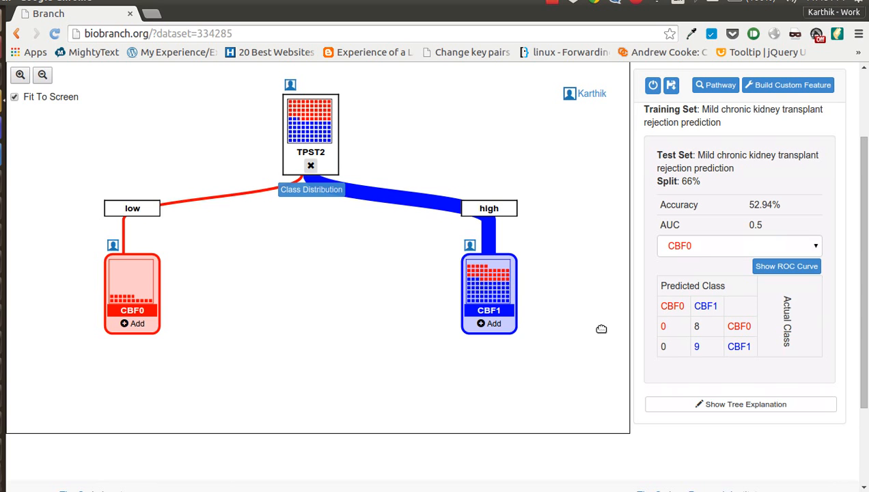
{"action": "scroll", "coordinate": [632, 310], "scroll_direction": "up", "scroll_amount": 1}
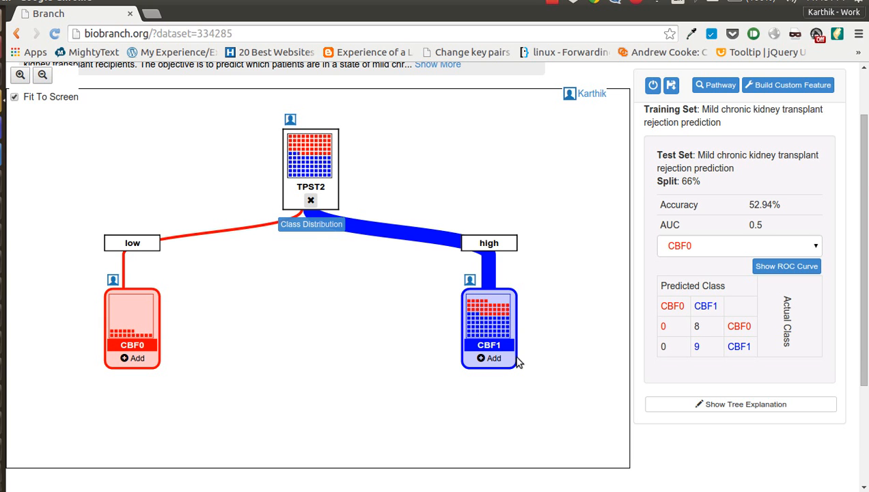
{"action": "left_click", "coordinate": [493, 360]}
{"action": "scroll", "coordinate": [478, 327], "scroll_direction": "down", "scroll_amount": 2}
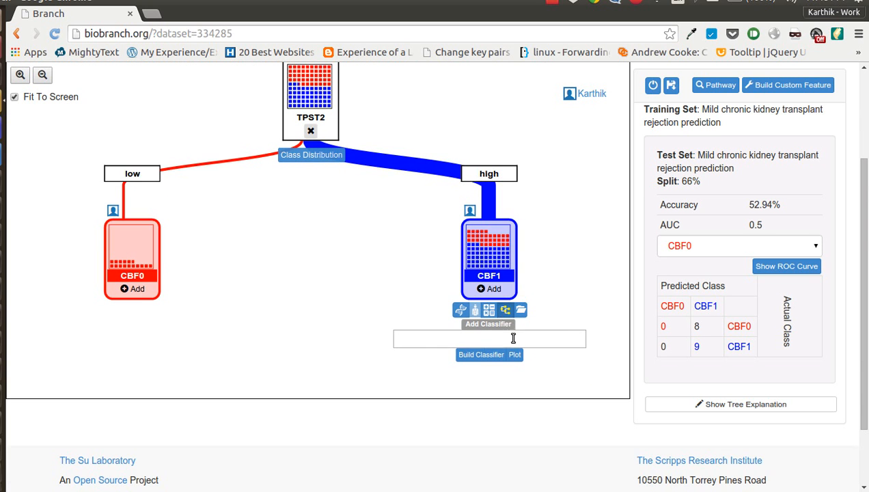
{"action": "left_click", "coordinate": [474, 311]}
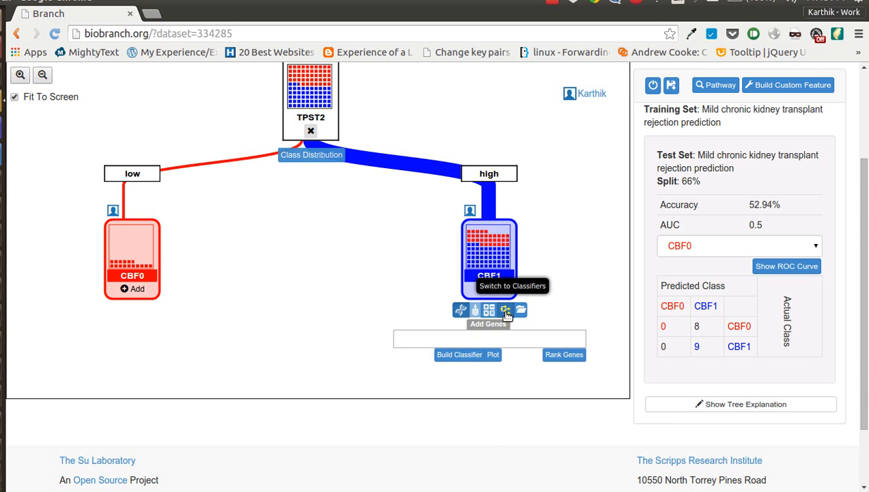
{"action": "left_click", "coordinate": [506, 311]}
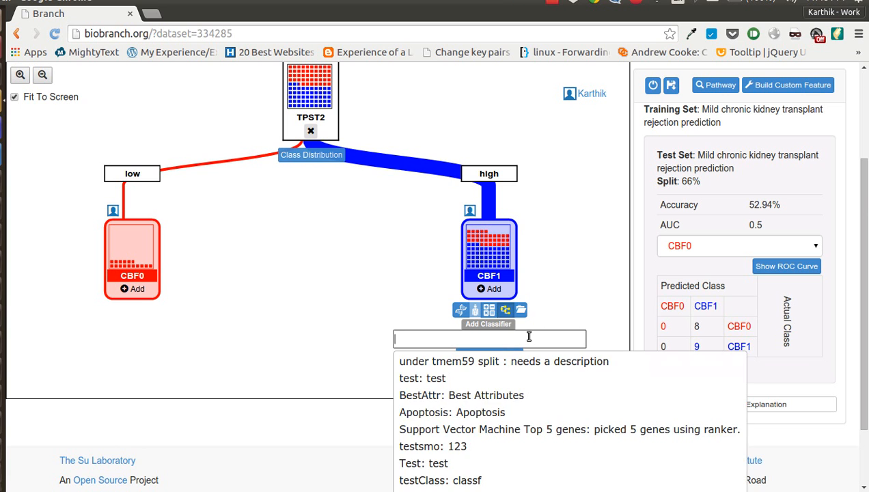
{"action": "scroll", "coordinate": [530, 336], "scroll_direction": "down", "scroll_amount": 3}
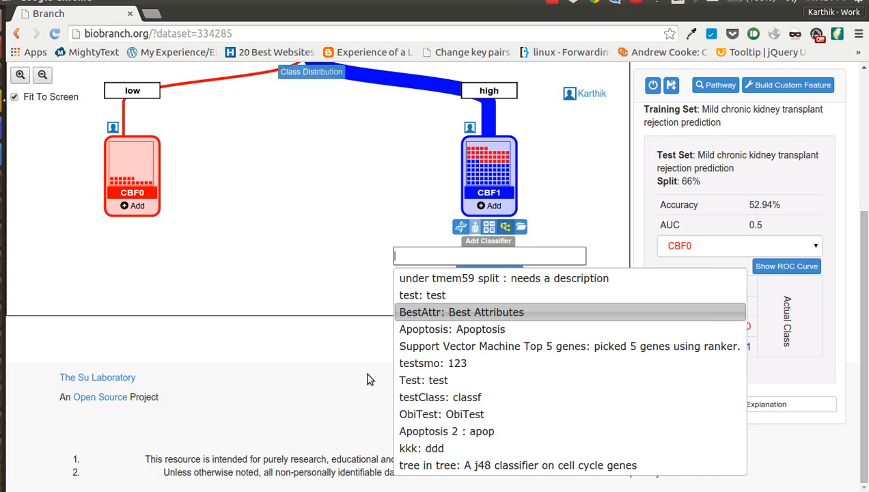
{"action": "left_click", "coordinate": [374, 354]}
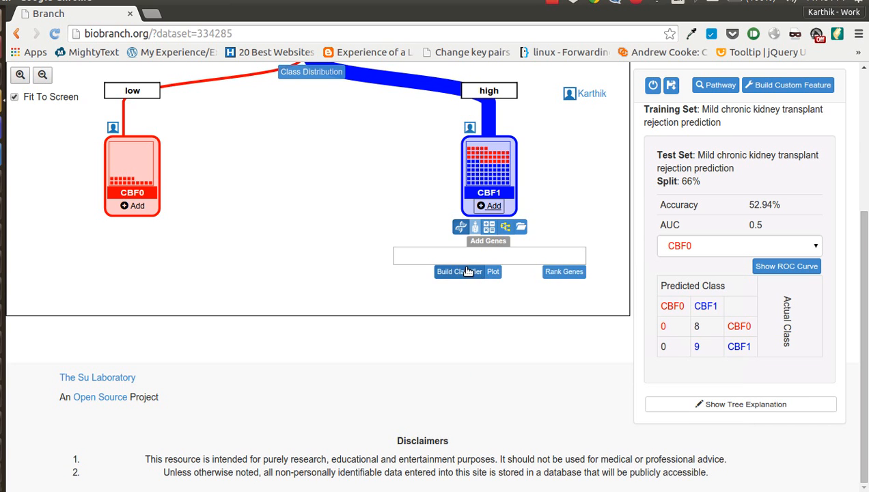
Step: Start building a new classifier for that leaf, named Screencast with the description Screencast test
{"action": "left_click", "coordinate": [459, 271]}
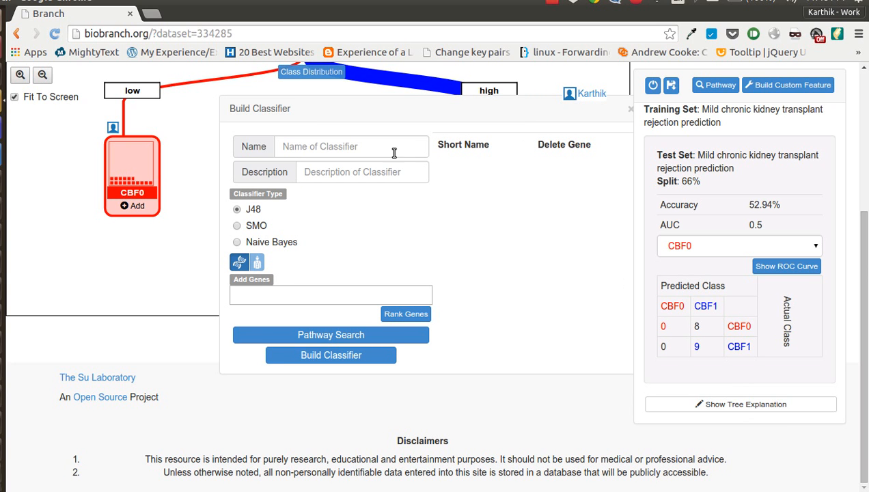
{"action": "left_click", "coordinate": [368, 144]}
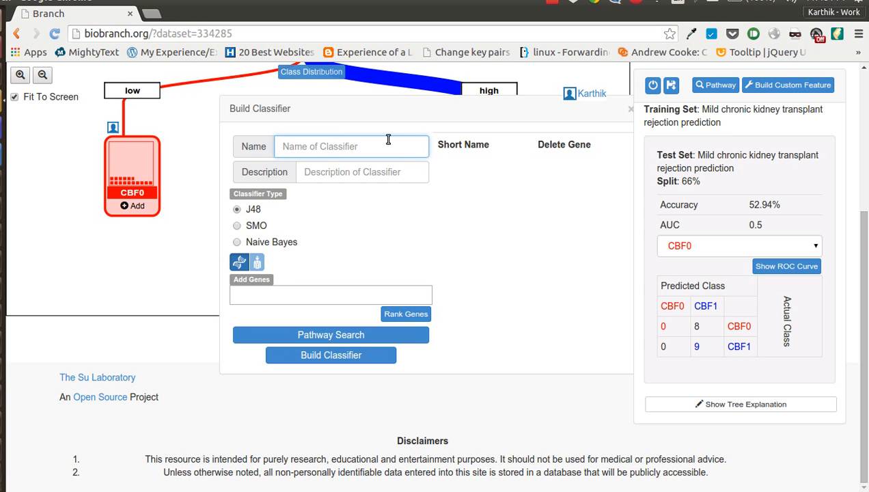
{"action": "type", "text": "Screen"}
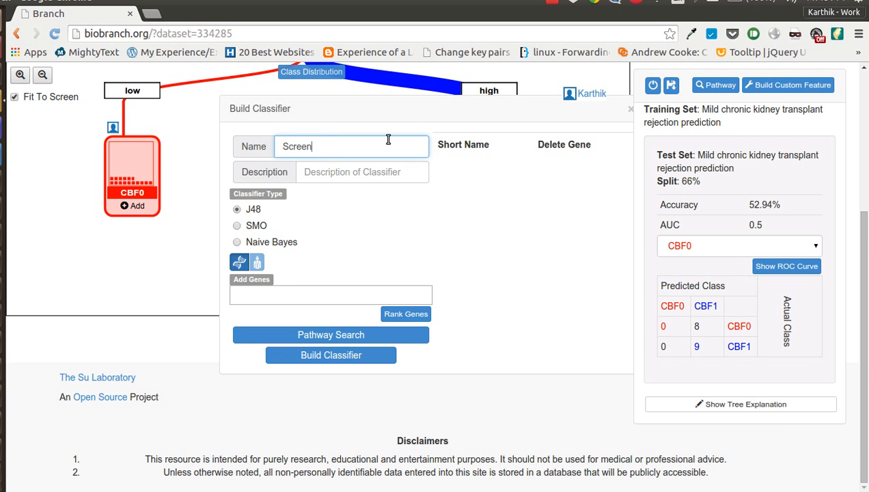
{"action": "type", "text": "cast"}
{"action": "key", "text": "ctrl+a"}
{"action": "key", "text": "ctrl+c"}
{"action": "key", "text": "Tab"}
{"action": "key", "text": "ctrl+v"}
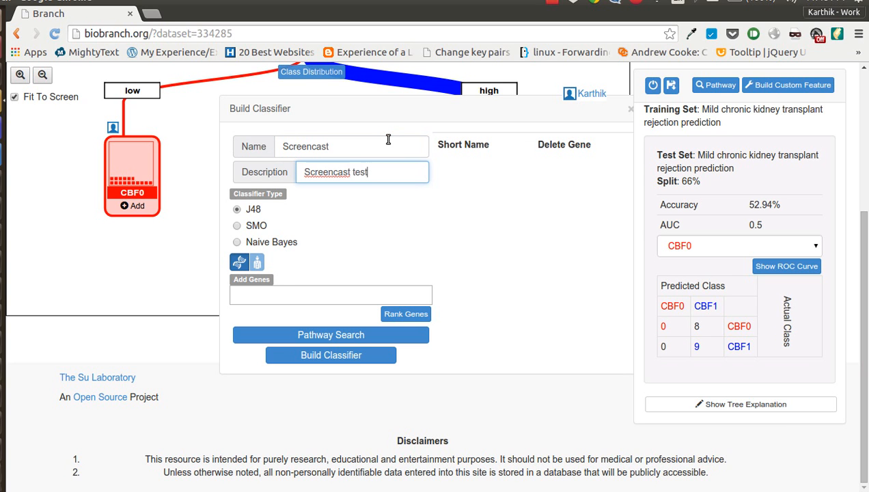
Step: Set the classifier type to SMO and add the gene AURKA to it
{"action": "left_click", "coordinate": [461, 231]}
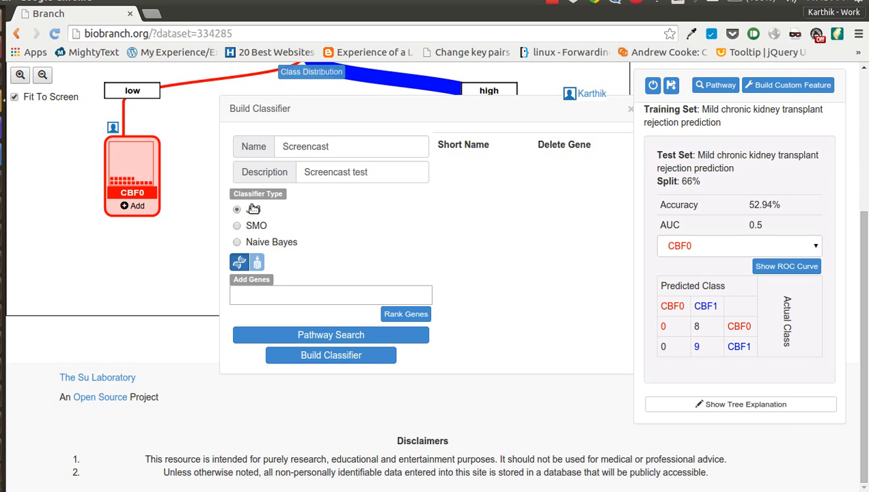
{"action": "scroll", "coordinate": [157, 228], "scroll_direction": "up", "scroll_amount": 4}
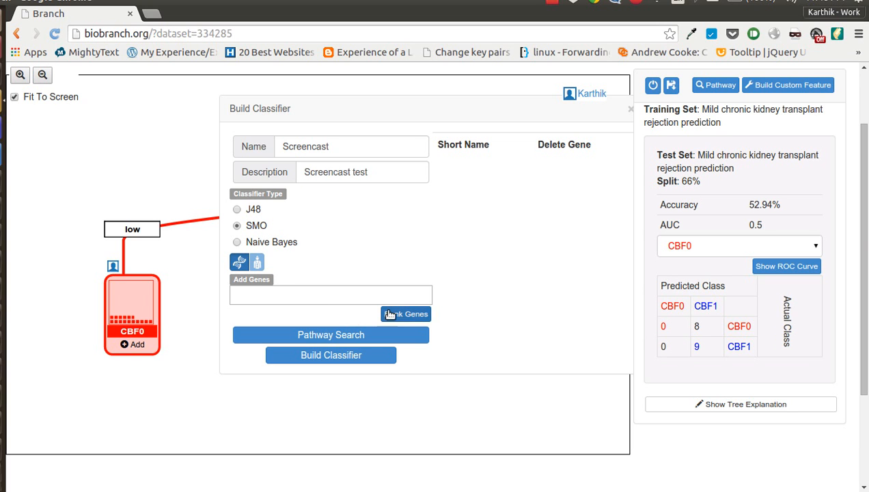
{"action": "left_click", "coordinate": [328, 300]}
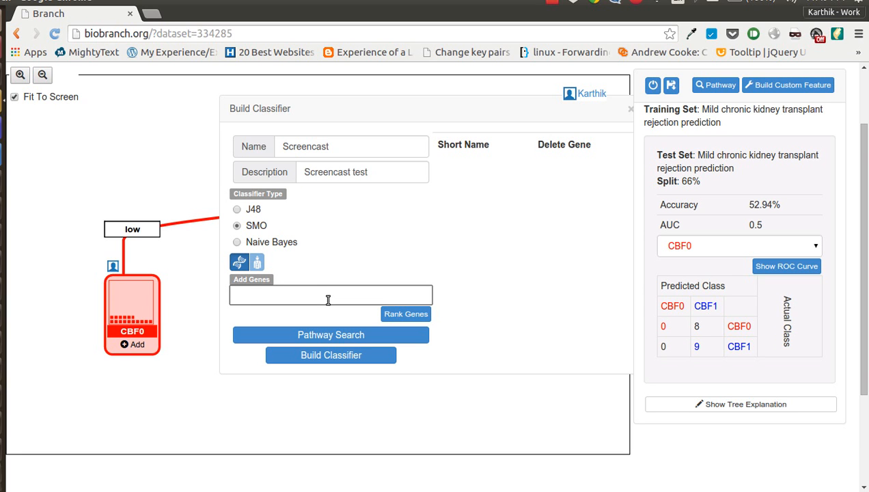
{"action": "type", "text": "aurka"}
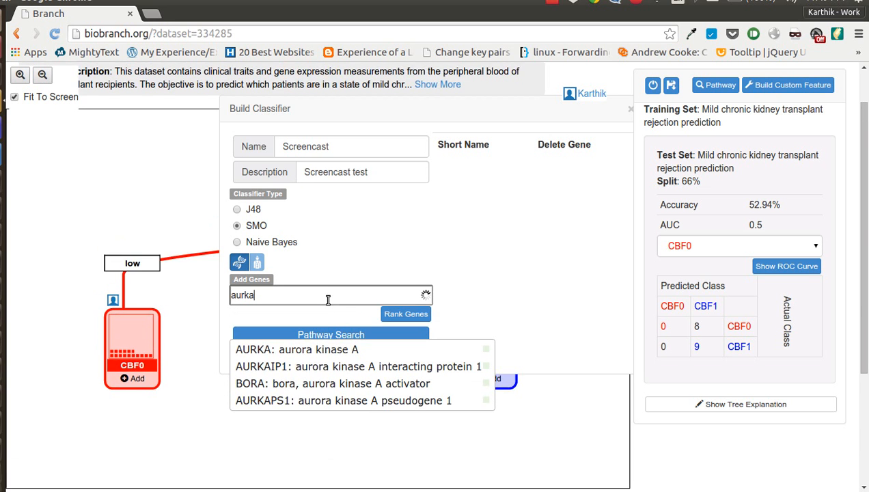
{"action": "left_click", "coordinate": [333, 409]}
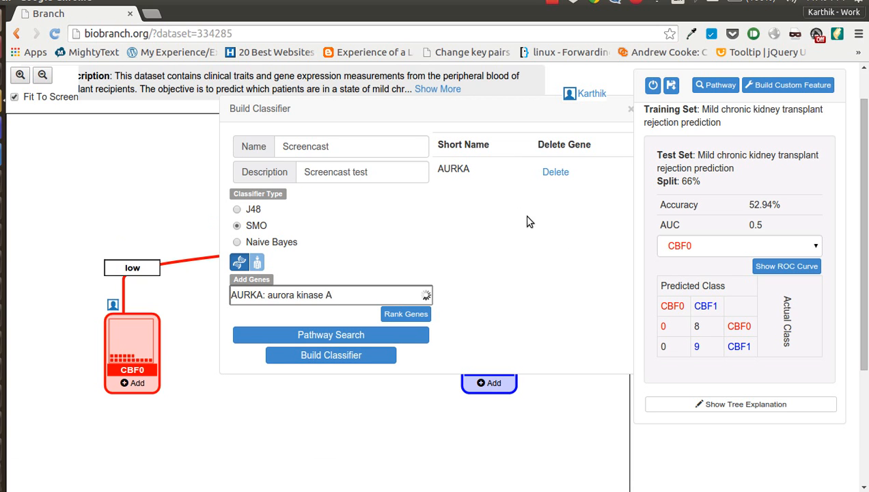
{"action": "left_click", "coordinate": [386, 298]}
{"action": "left_click", "coordinate": [545, 336]}
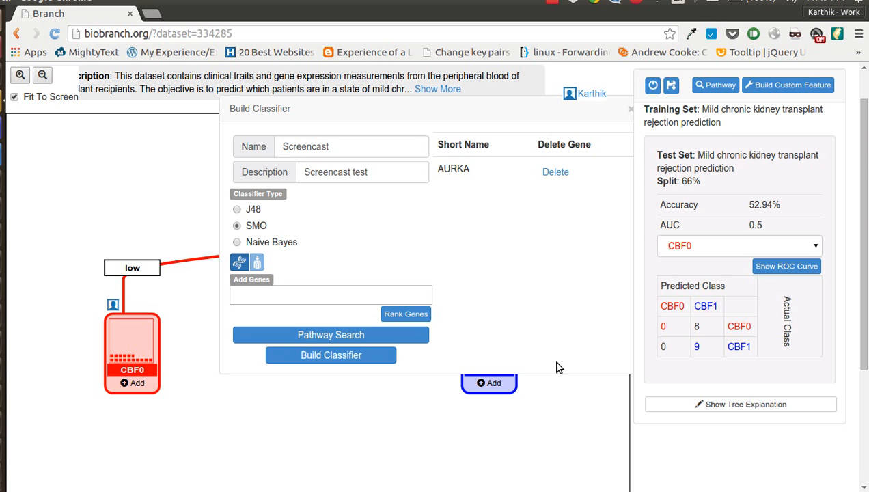
{"action": "left_click", "coordinate": [417, 338]}
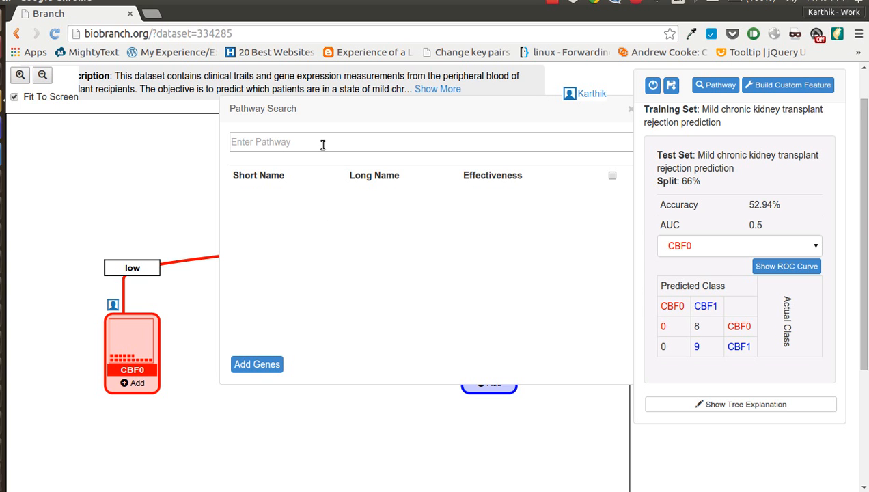
{"action": "left_click", "coordinate": [628, 108]}
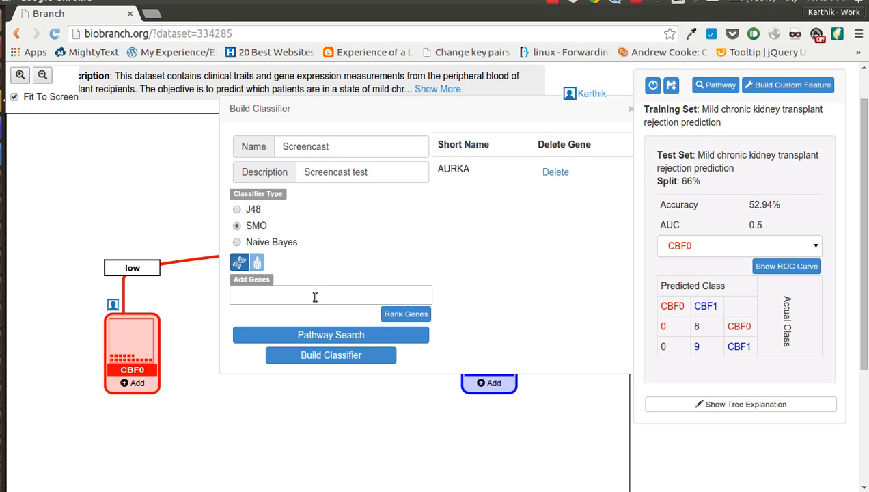
Step: Search pathways for Apoptosis and load the Apoptosis - Homo sapiens (human) KEGG pathway
{"action": "left_click", "coordinate": [331, 334]}
{"action": "left_click", "coordinate": [343, 141]}
{"action": "type", "text": "Apoptosis"}
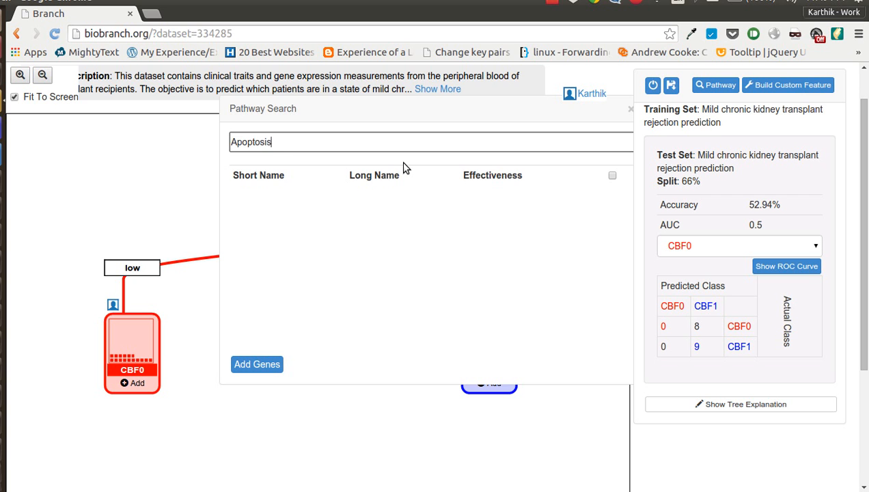
{"action": "key", "text": "Down"}
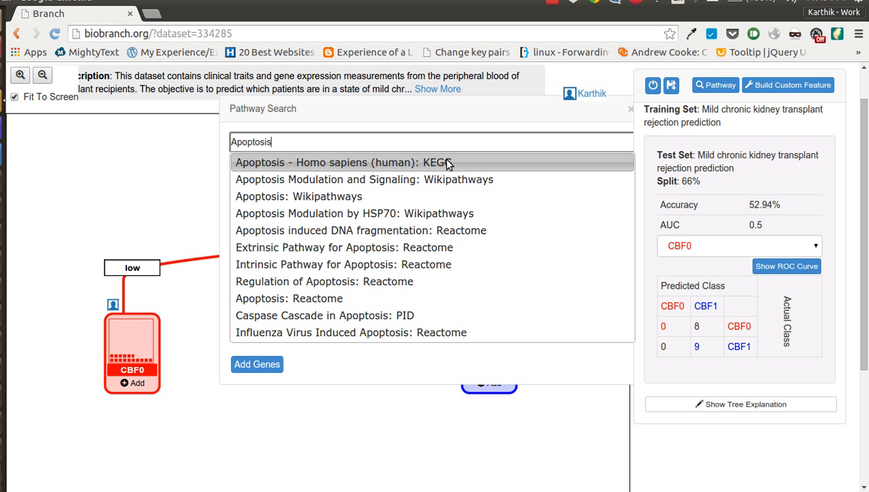
{"action": "key", "text": "Return"}
{"action": "left_click", "coordinate": [552, 2]}
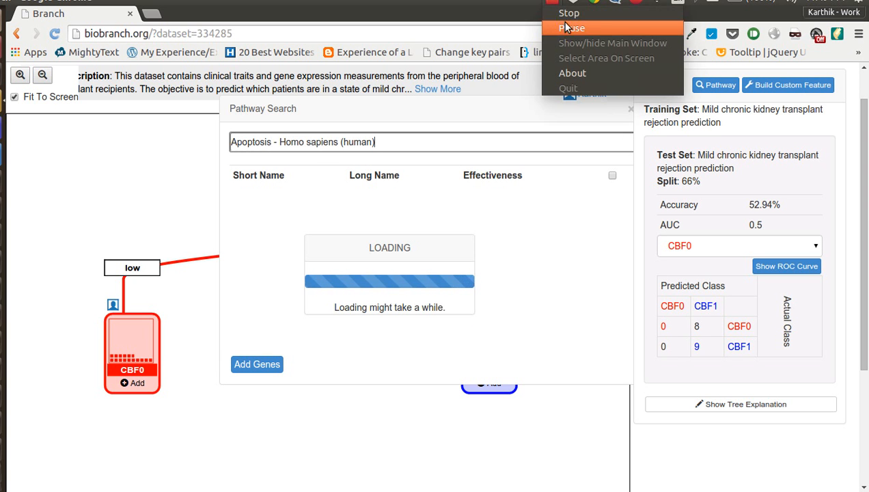
{"action": "left_click", "coordinate": [564, 28]}
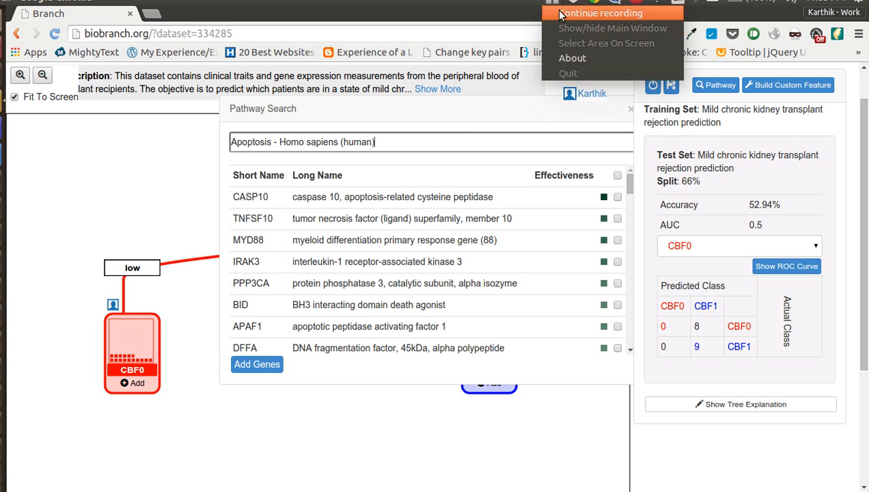
{"action": "left_click", "coordinate": [560, 14]}
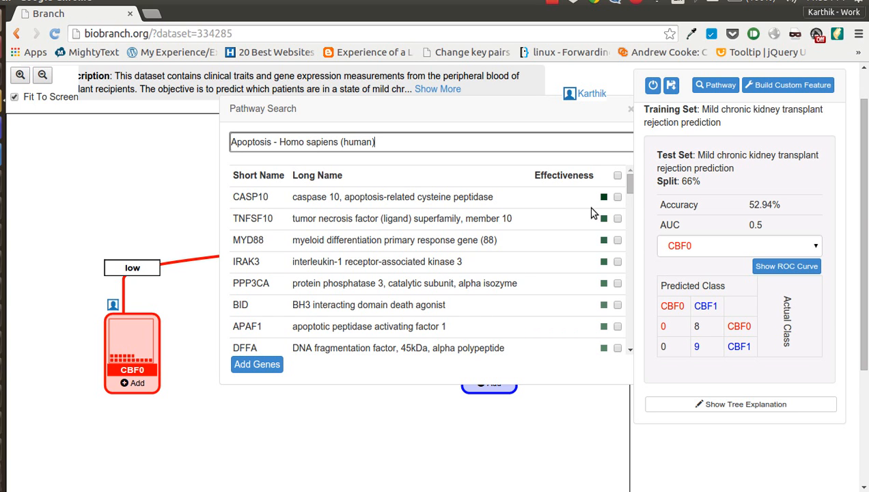
Step: Add all genes of the Apoptosis pathway to the classifier and build the Screencast classifier
{"action": "left_click", "coordinate": [618, 178]}
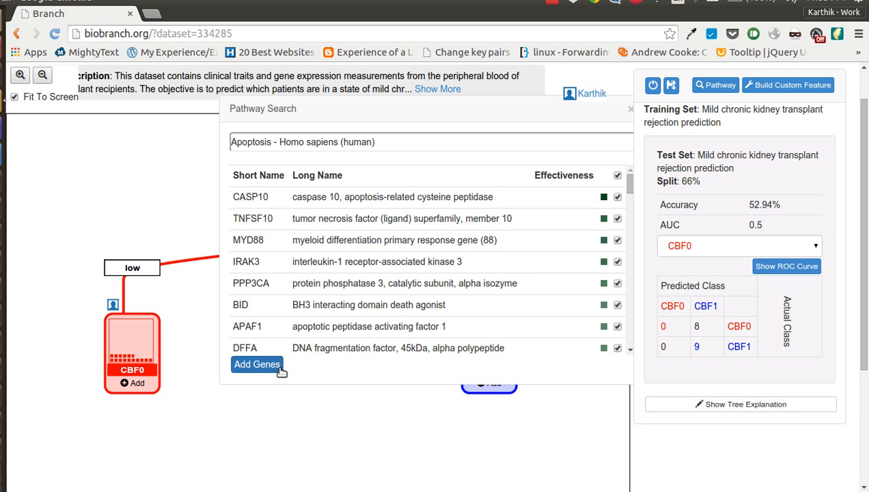
{"action": "left_click", "coordinate": [259, 364]}
{"action": "left_click_drag", "start_coordinate": [631, 148], "coordinate": [654, 110]}
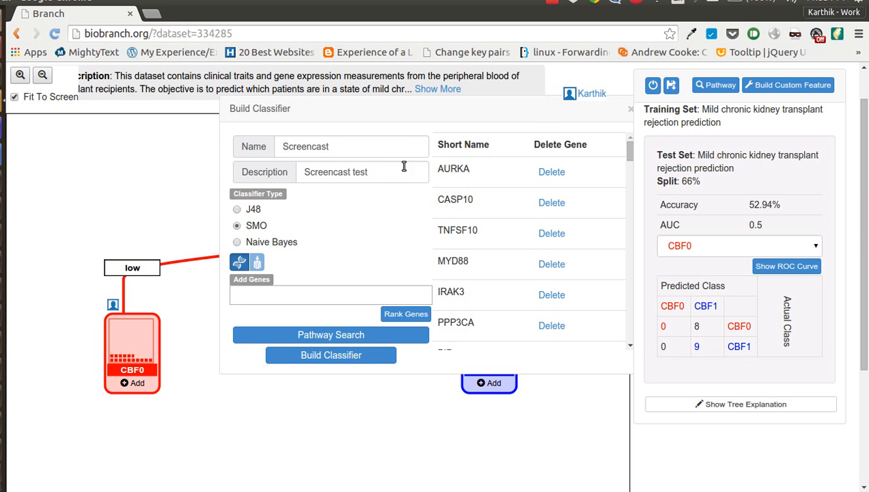
{"action": "left_click", "coordinate": [369, 361]}
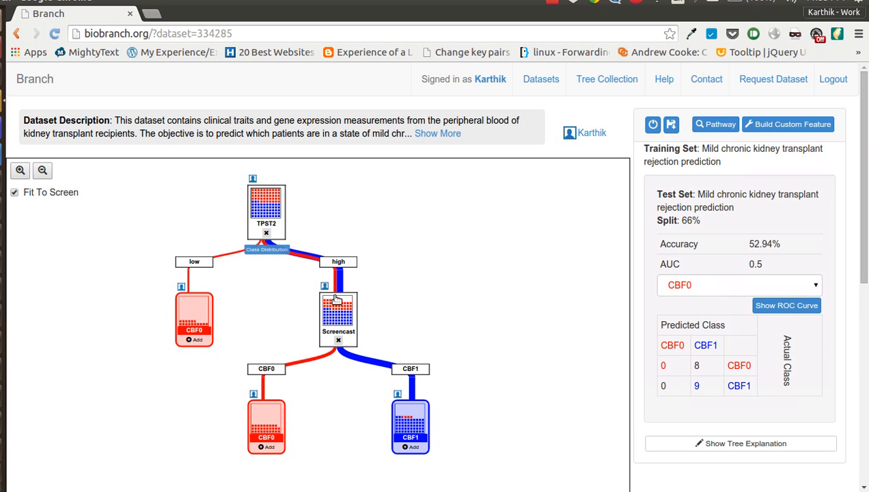
Step: Open the Screencast node's details and review the SMO model's attribute weights
{"action": "left_click", "coordinate": [342, 333]}
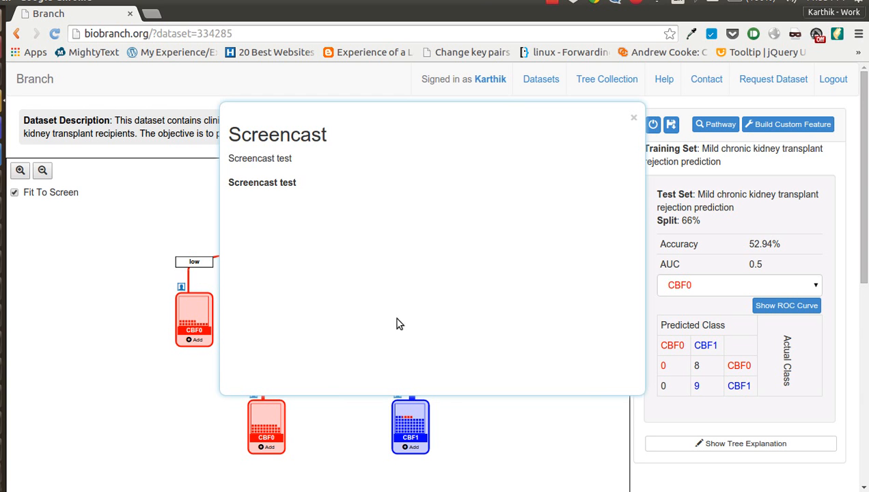
{"action": "left_click_drag", "start_coordinate": [632, 198], "coordinate": [668, 290]}
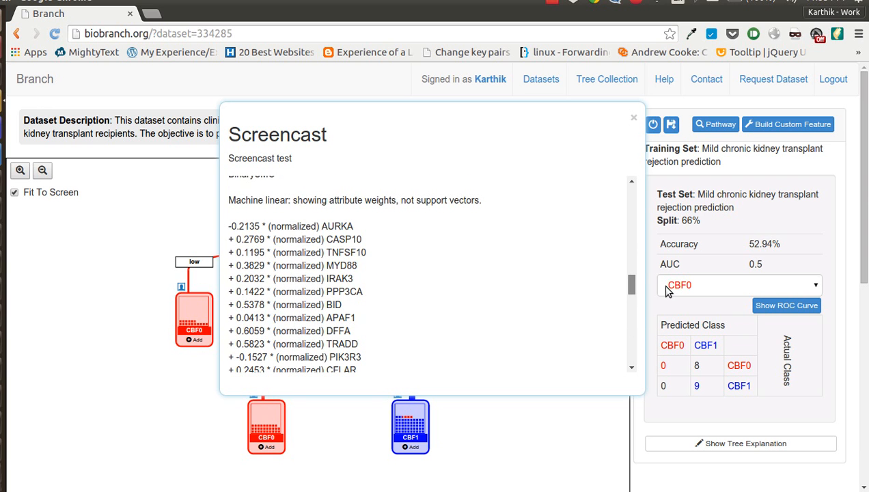
{"action": "left_click_drag", "start_coordinate": [231, 228], "coordinate": [374, 281]}
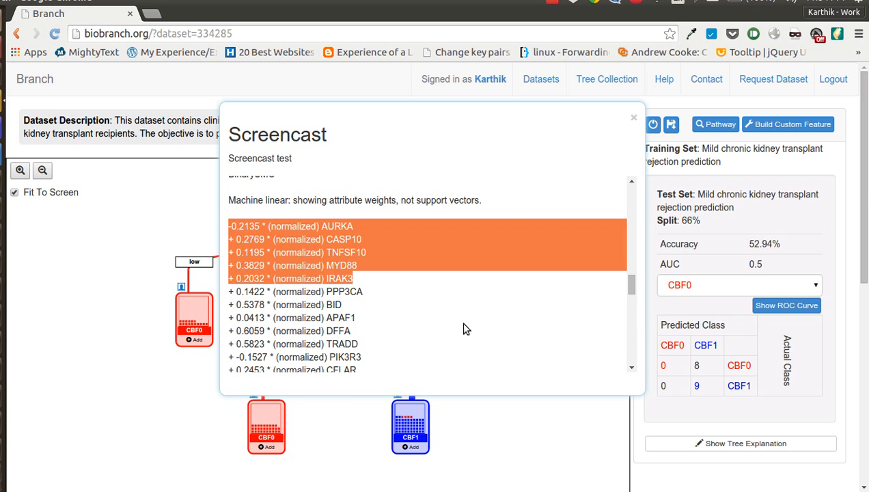
{"action": "left_click", "coordinate": [456, 322]}
{"action": "scroll", "coordinate": [345, 307], "scroll_direction": "down", "scroll_amount": 5}
{"action": "scroll", "coordinate": [649, 334], "scroll_direction": "down", "scroll_amount": 6}
{"action": "scroll", "coordinate": [632, 298], "scroll_direction": "down", "scroll_amount": 5}
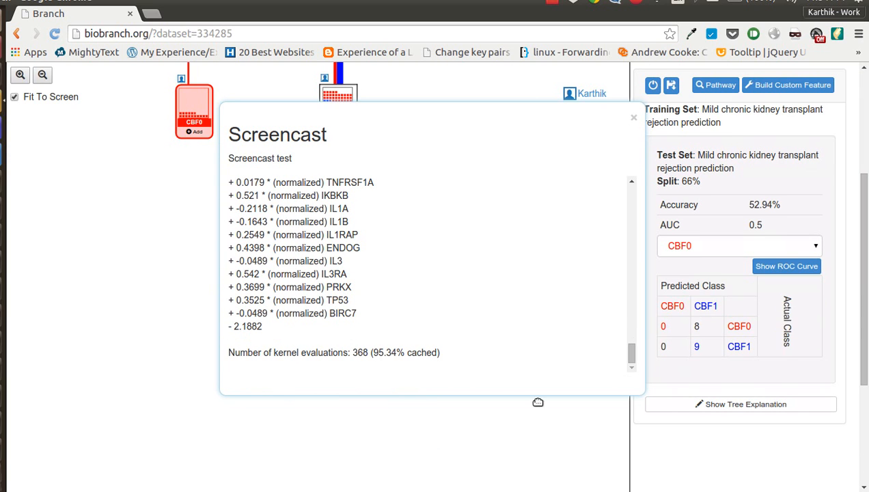
{"action": "scroll", "coordinate": [654, 439], "scroll_direction": "up", "scroll_amount": 5}
{"action": "left_click", "coordinate": [572, 445]}
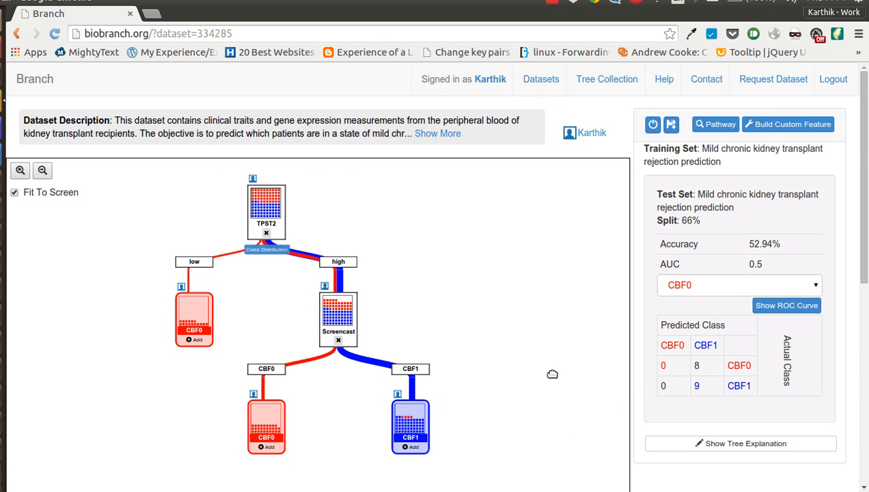
Step: Attach the saved Apoptosis classifier to the CBF0 leaf under the low branch of the TPST2 split
{"action": "scroll", "coordinate": [546, 376], "scroll_direction": "down", "scroll_amount": 1}
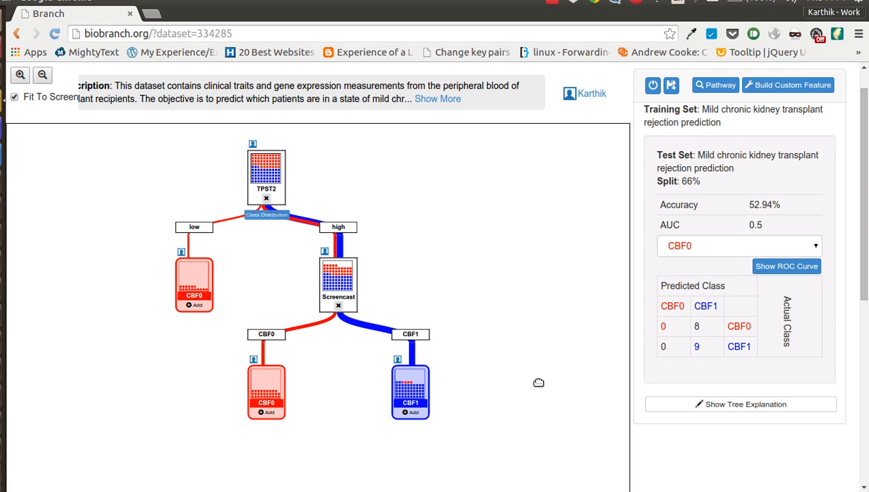
{"action": "left_click", "coordinate": [197, 306]}
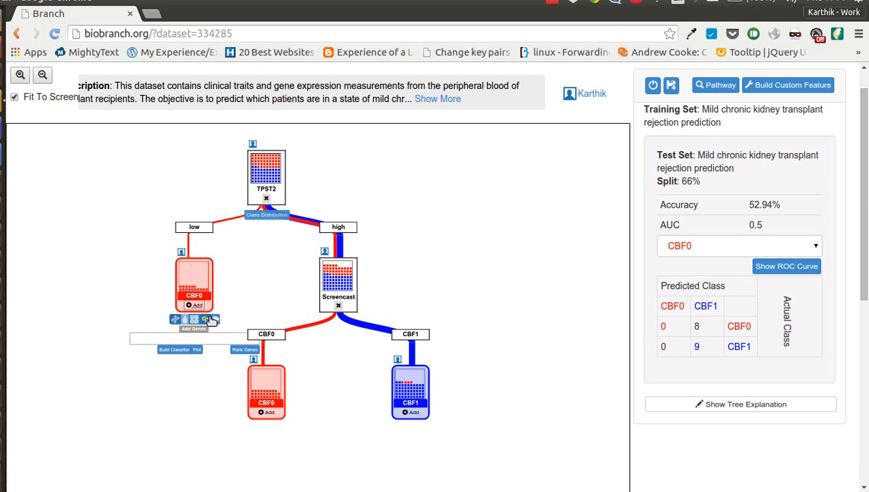
{"action": "left_click", "coordinate": [15, 97]}
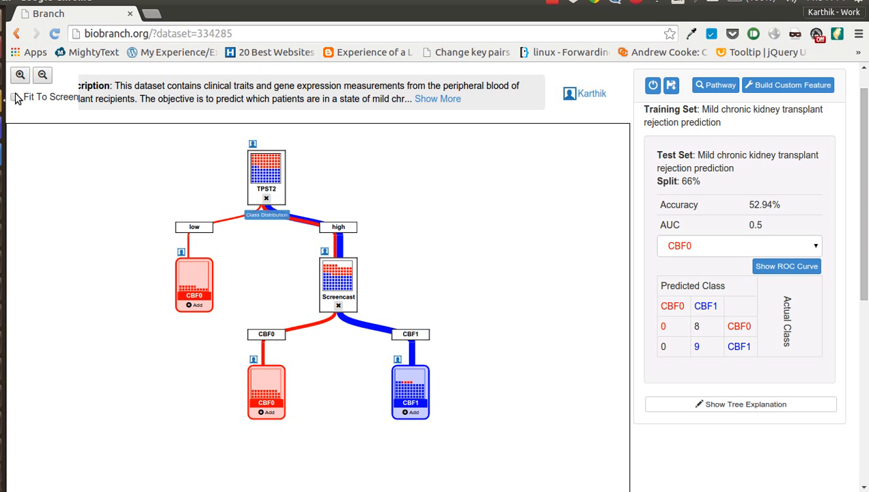
{"action": "left_click", "coordinate": [22, 80]}
{"action": "left_click_drag", "start_coordinate": [455, 287], "coordinate": [488, 299]}
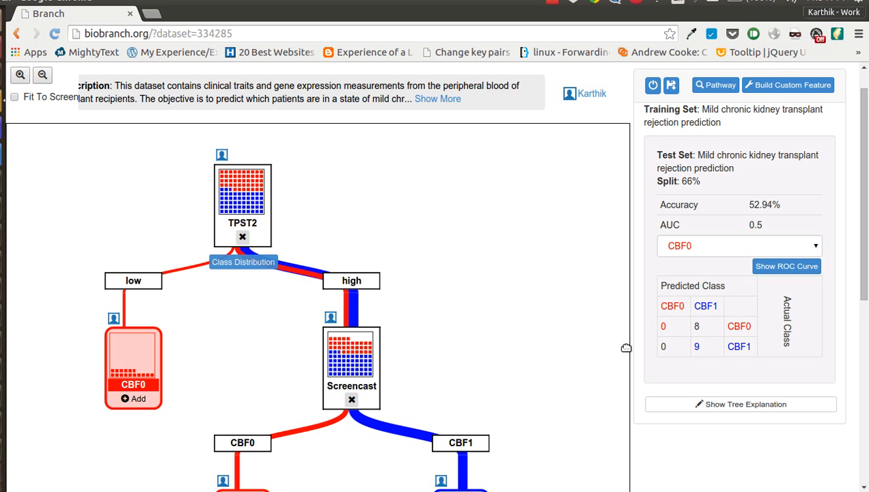
{"action": "scroll", "coordinate": [656, 354], "scroll_direction": "down", "scroll_amount": 3}
{"action": "left_click", "coordinate": [137, 295]}
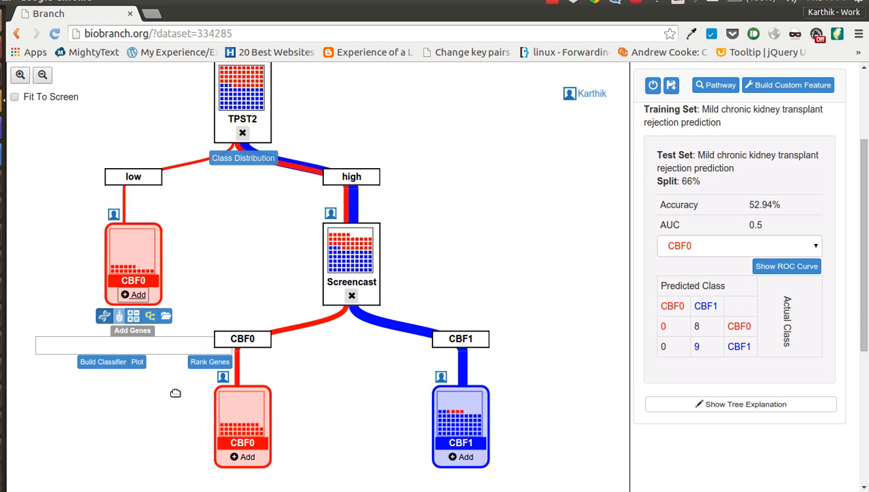
{"action": "left_click", "coordinate": [150, 317]}
{"action": "left_click", "coordinate": [184, 349]}
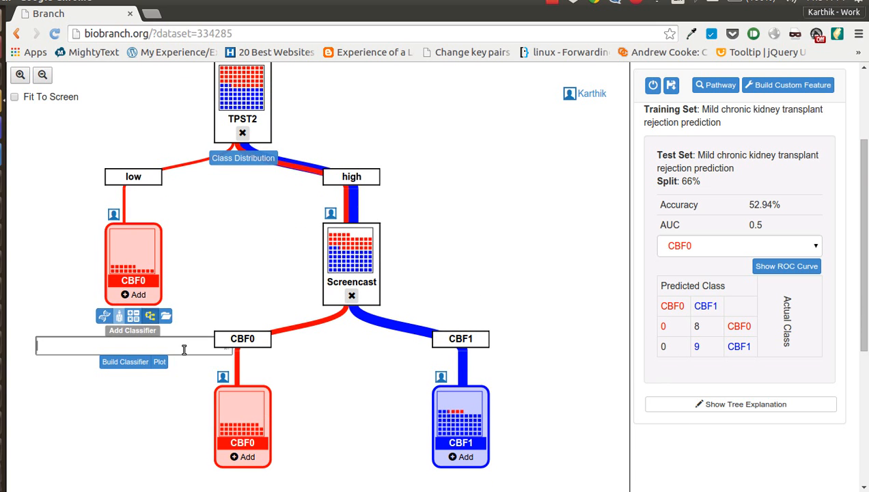
{"action": "scroll", "coordinate": [183, 350], "scroll_direction": "down", "scroll_amount": 3}
{"action": "scroll", "coordinate": [192, 353], "scroll_direction": "down", "scroll_amount": 1}
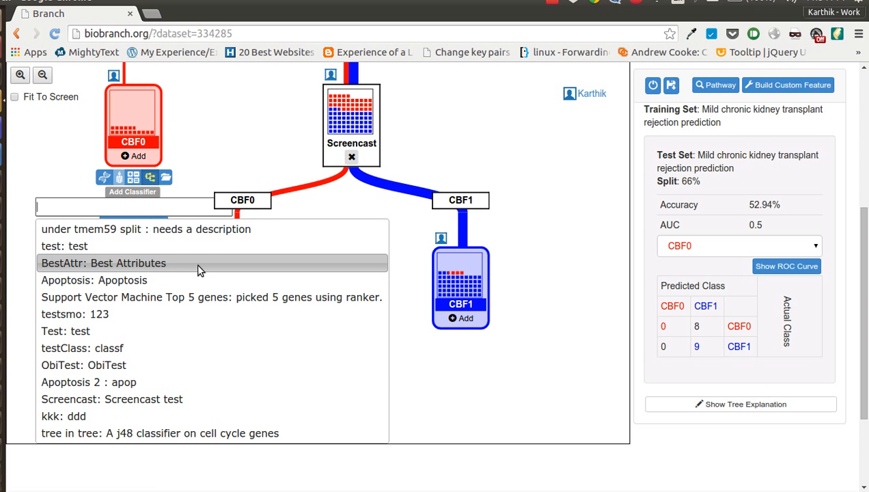
{"action": "left_click", "coordinate": [202, 281]}
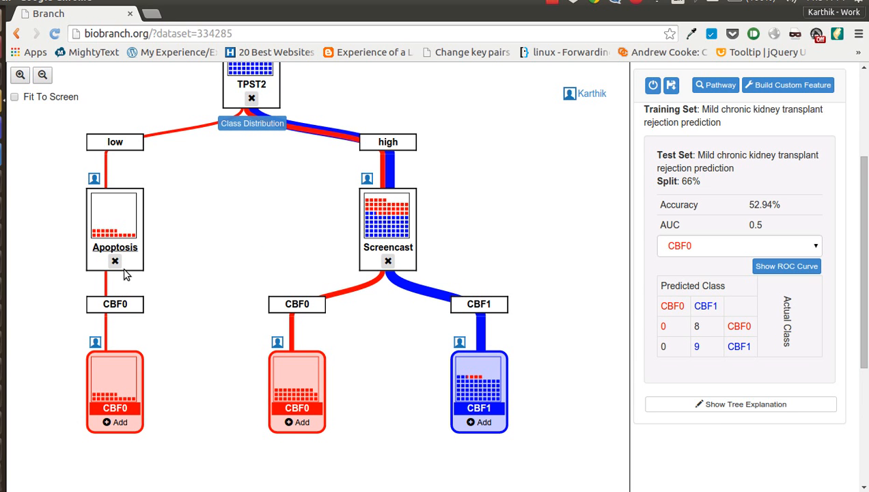
Step: Open the Apoptosis node's details and review its feature list and SMO model
{"action": "left_click", "coordinate": [136, 250]}
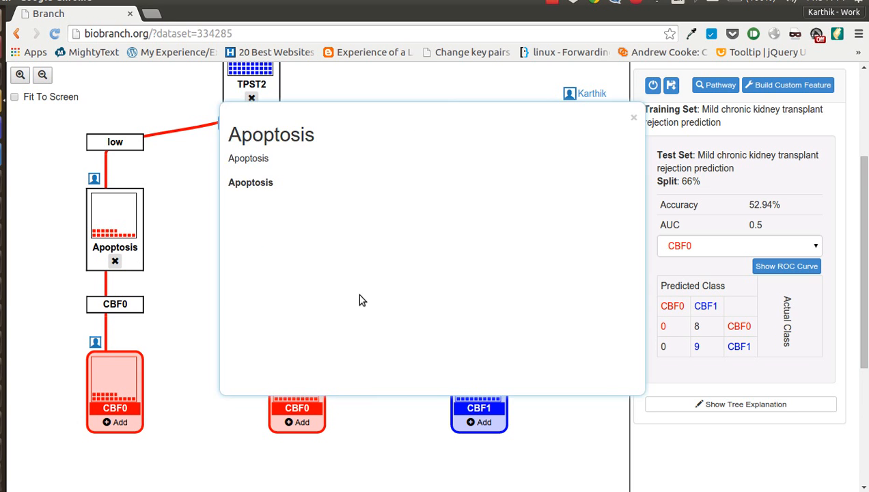
{"action": "scroll", "coordinate": [444, 242], "scroll_direction": "down", "scroll_amount": 15}
{"action": "scroll", "coordinate": [445, 240], "scroll_direction": "down", "scroll_amount": 3}
{"action": "scroll", "coordinate": [441, 249], "scroll_direction": "up", "scroll_amount": 5}
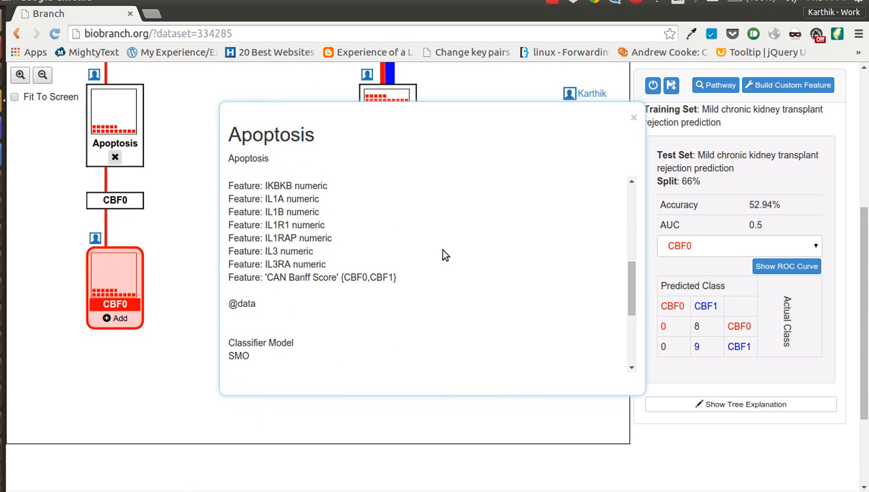
{"action": "scroll", "coordinate": [186, 265], "scroll_direction": "up", "scroll_amount": 3}
{"action": "scroll", "coordinate": [375, 295], "scroll_direction": "down", "scroll_amount": 2}
{"action": "scroll", "coordinate": [376, 300], "scroll_direction": "down", "scroll_amount": 3}
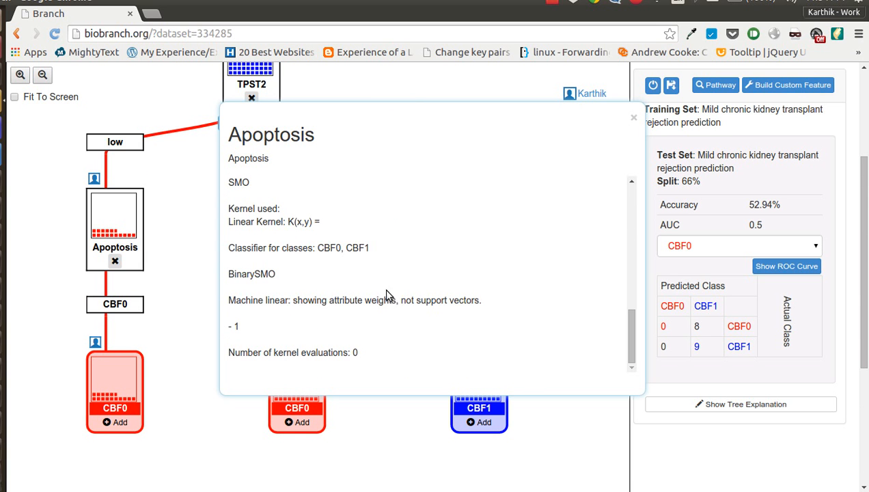
{"action": "left_click", "coordinate": [603, 429]}
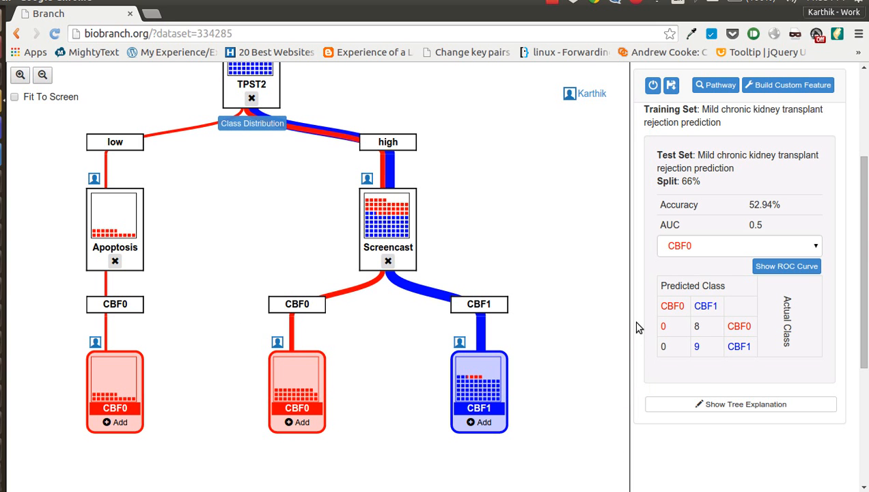
Step: Delete the TPST2 root node from the tree
{"action": "scroll", "coordinate": [627, 314], "scroll_direction": "up", "scroll_amount": 3}
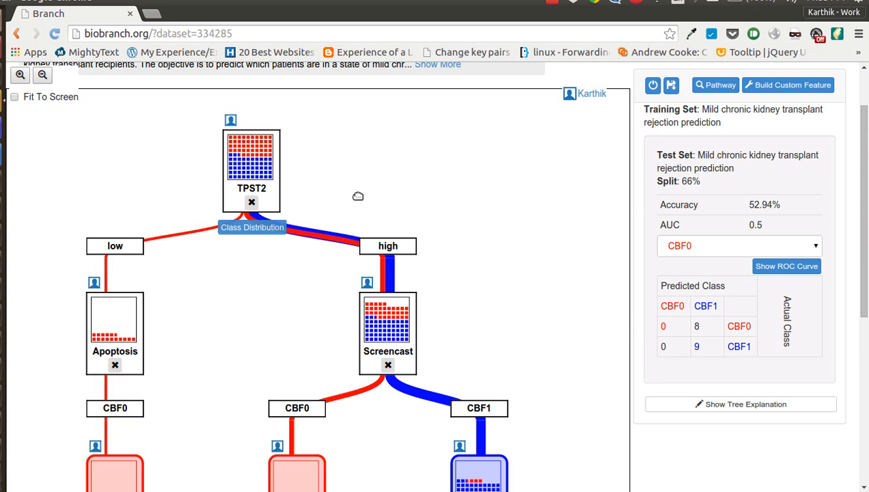
{"action": "left_click", "coordinate": [251, 203]}
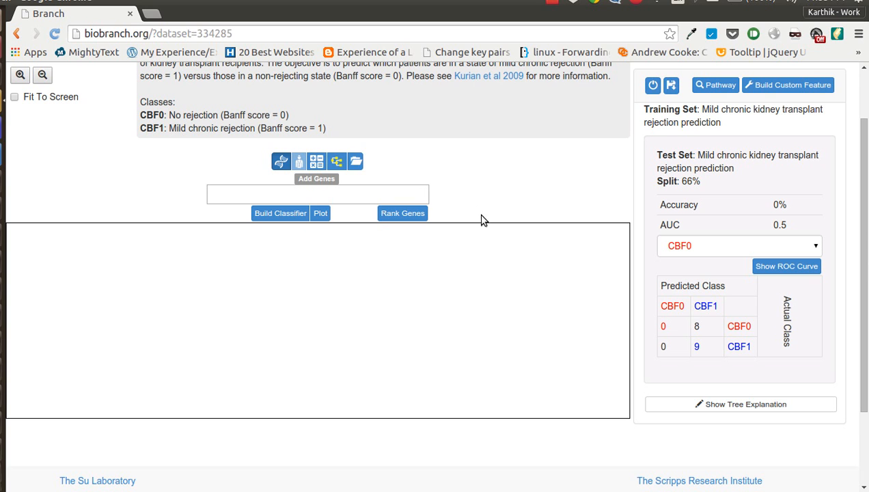
{"action": "left_click", "coordinate": [552, 3]}
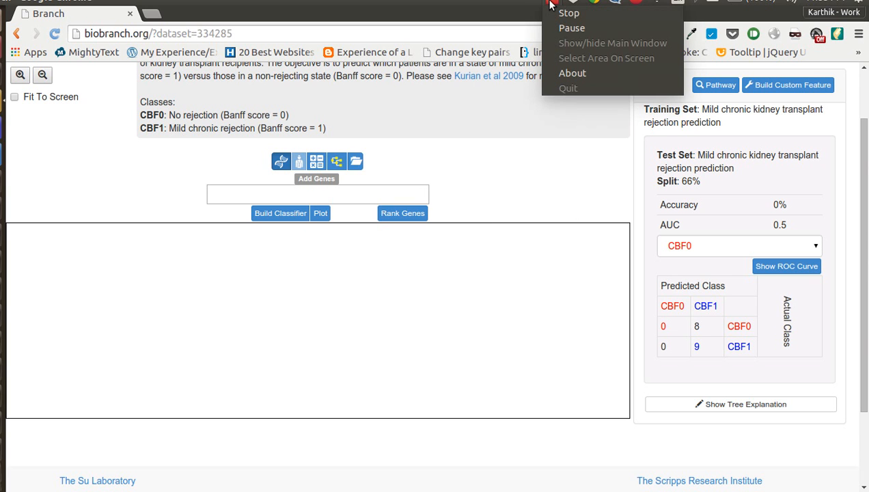
{"action": "left_click", "coordinate": [552, 3]}
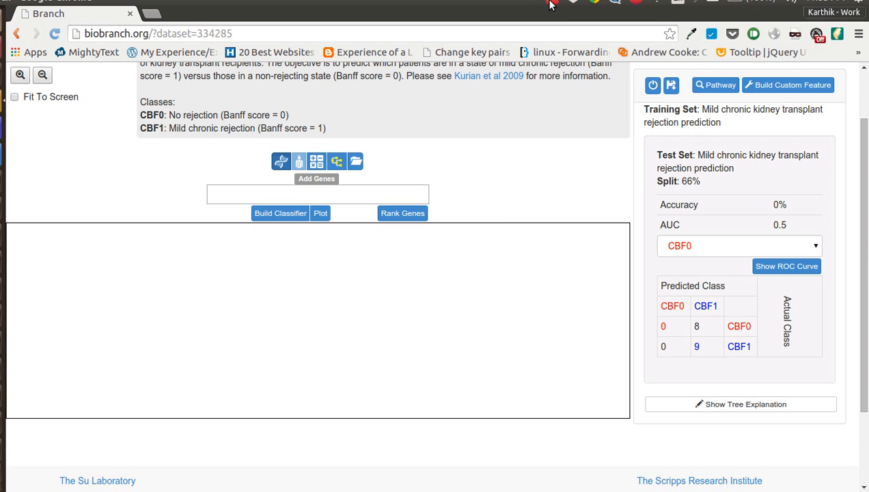
{"action": "left_click", "coordinate": [551, 3]}
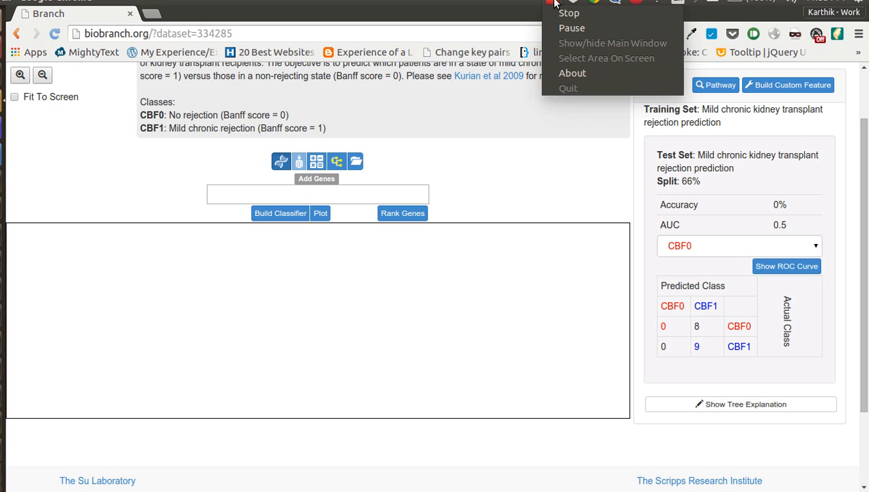